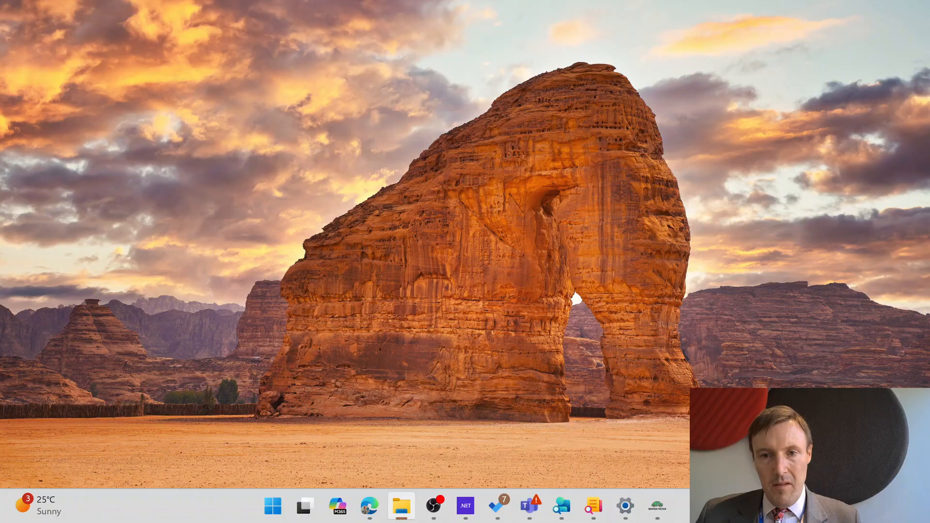
Open the Version 1.1.2 release of the ConfigureImportExport repository in the browser and examine its release notes and downloadable assets
key(alt+Tab)
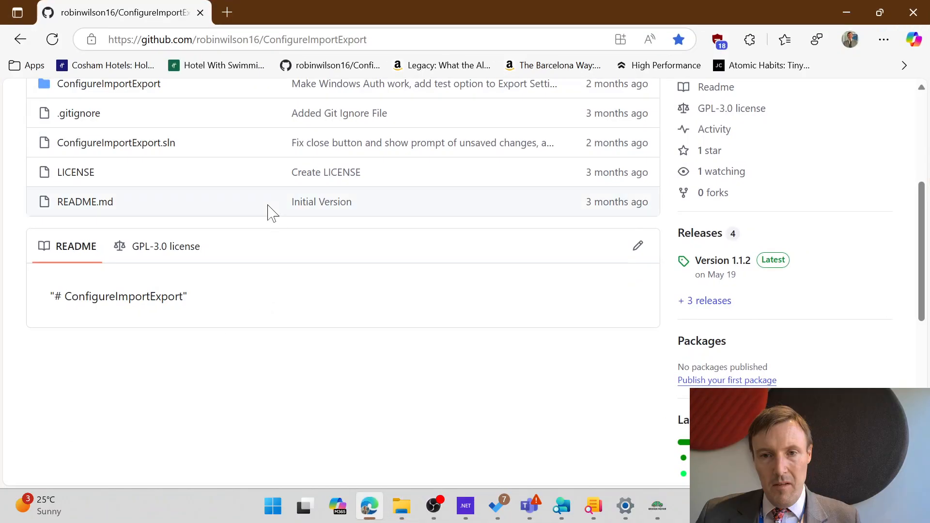
scroll(274, 107, up, 4)
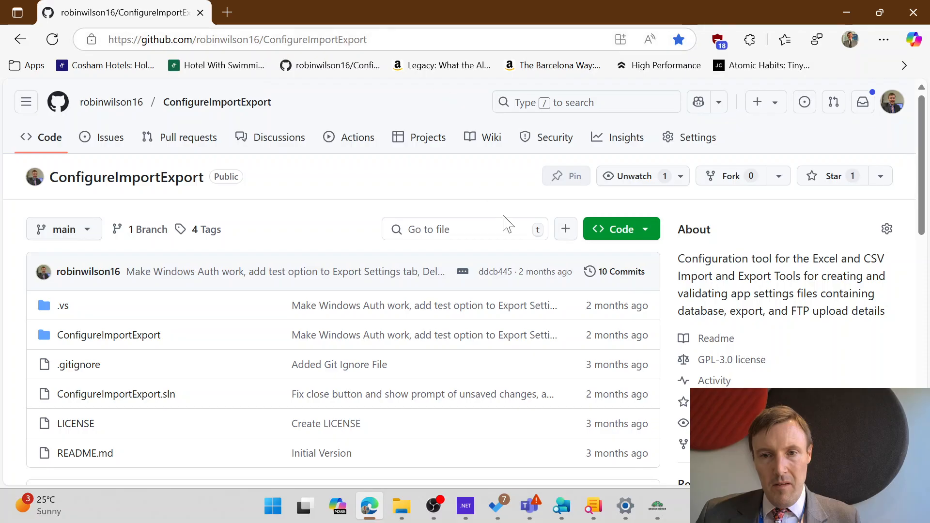
scroll(489, 222, down, 3)
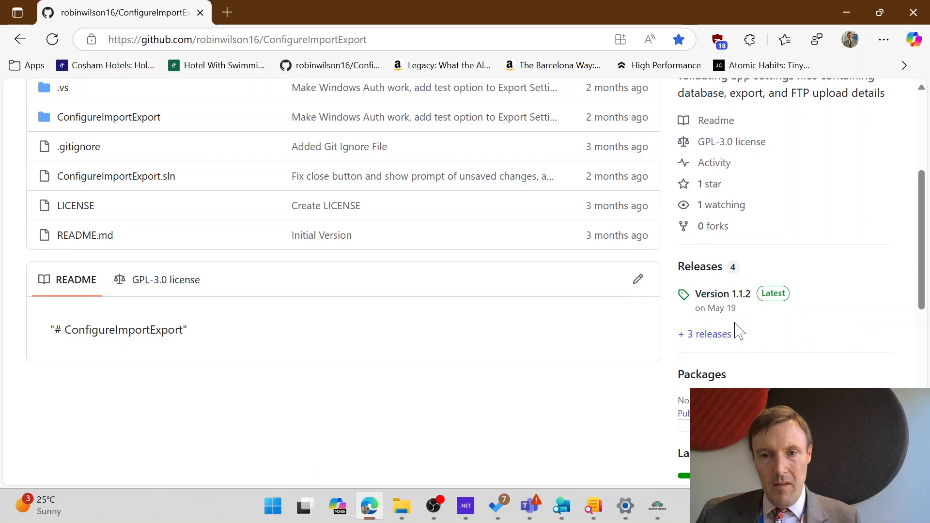
click(722, 297)
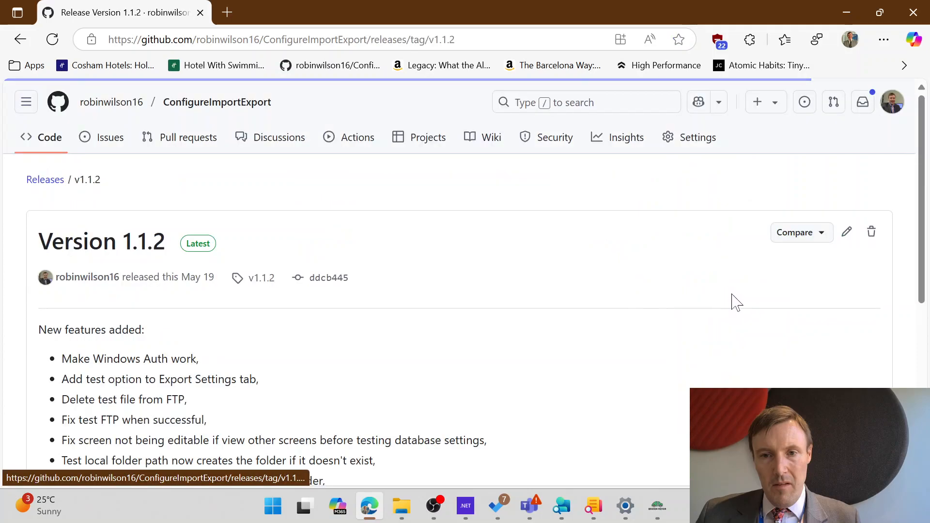
scroll(485, 291, down, 5)
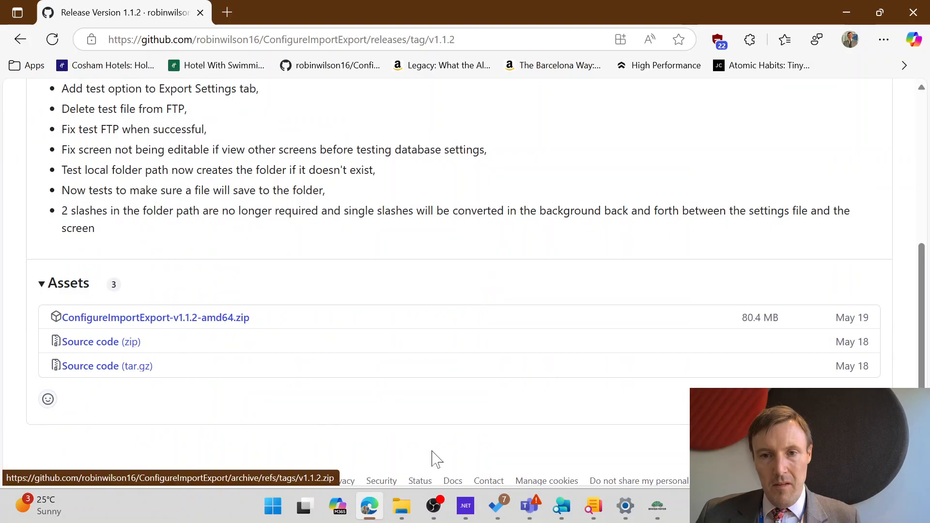
click(401, 506)
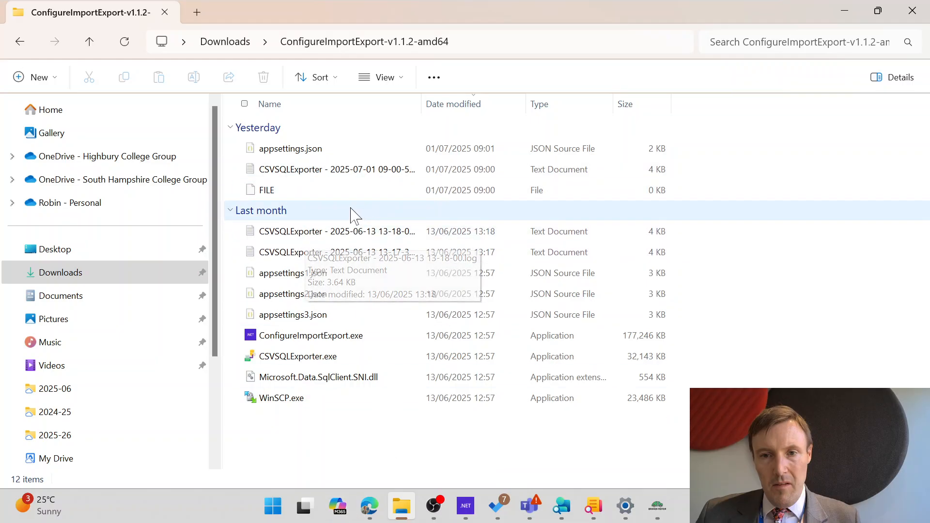
click(345, 233)
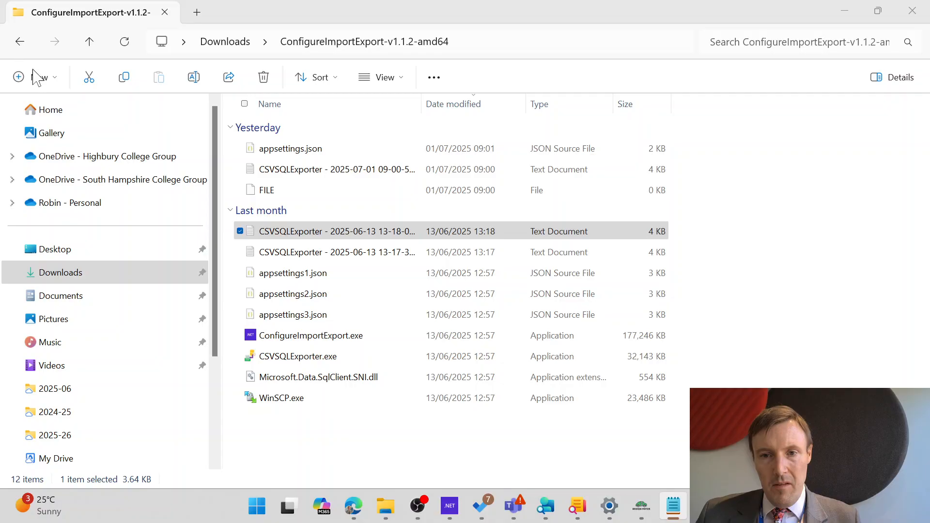
drag(0, 107, 637, 0)
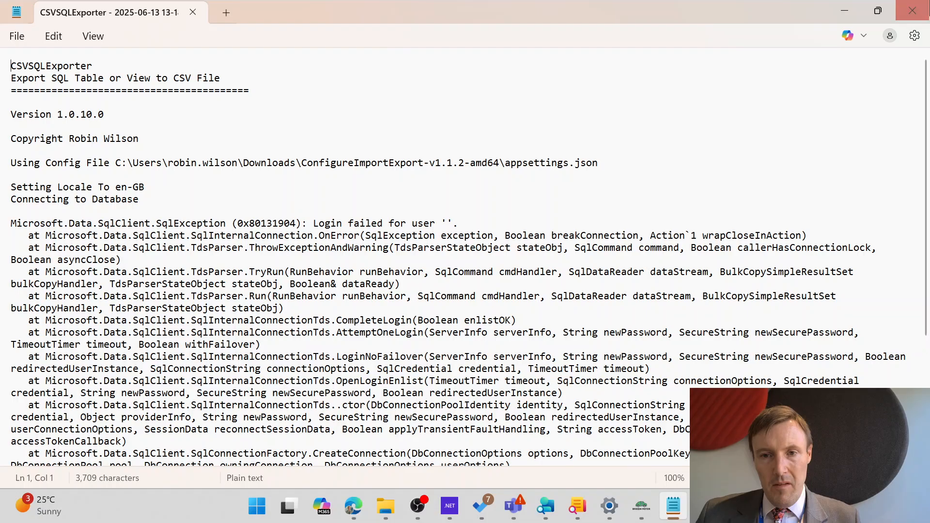
click(912, 10)
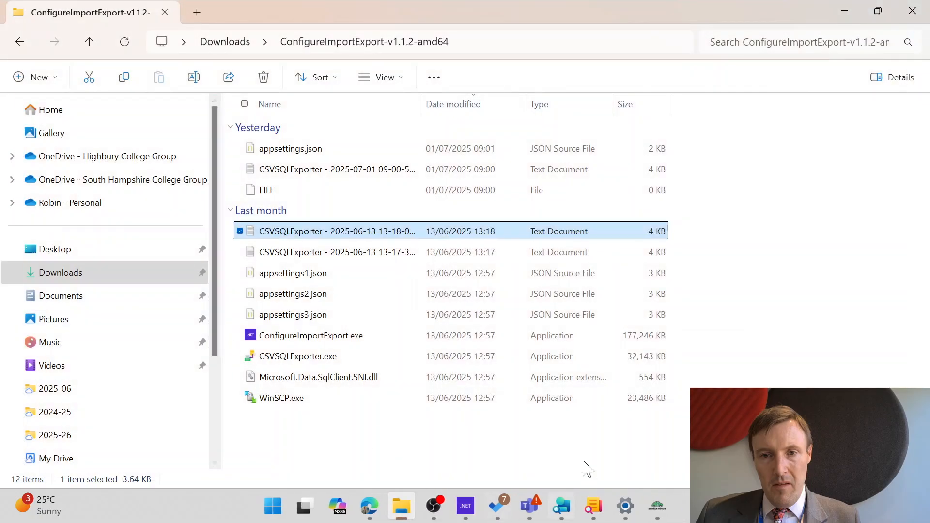
Switch to the Configuration Utility for File Import and Export Tools and look over the sections on its welcome page
click(465, 516)
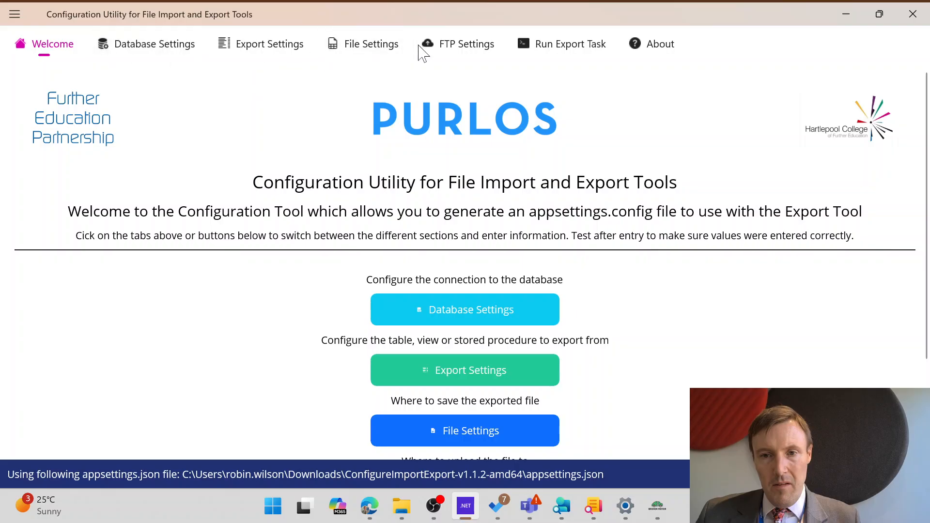
scroll(419, 310, down, 2)
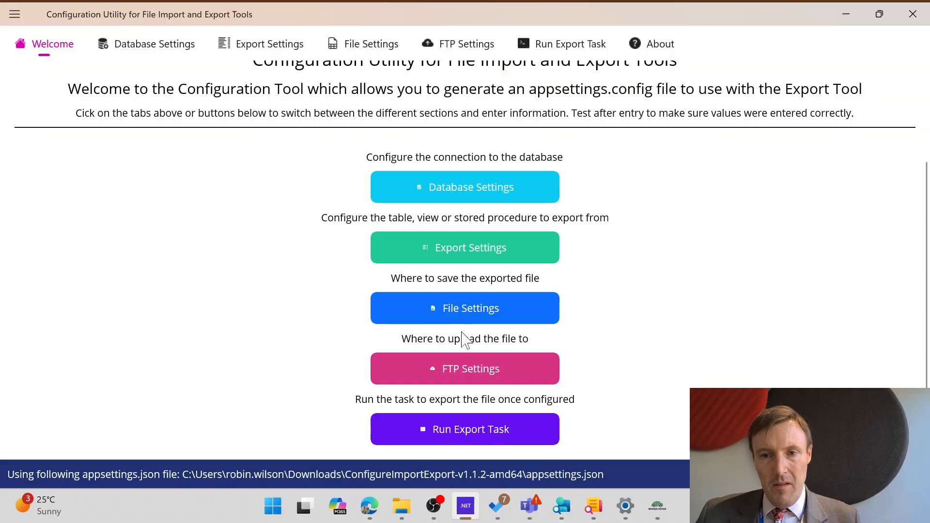
scroll(350, 336, up, 3)
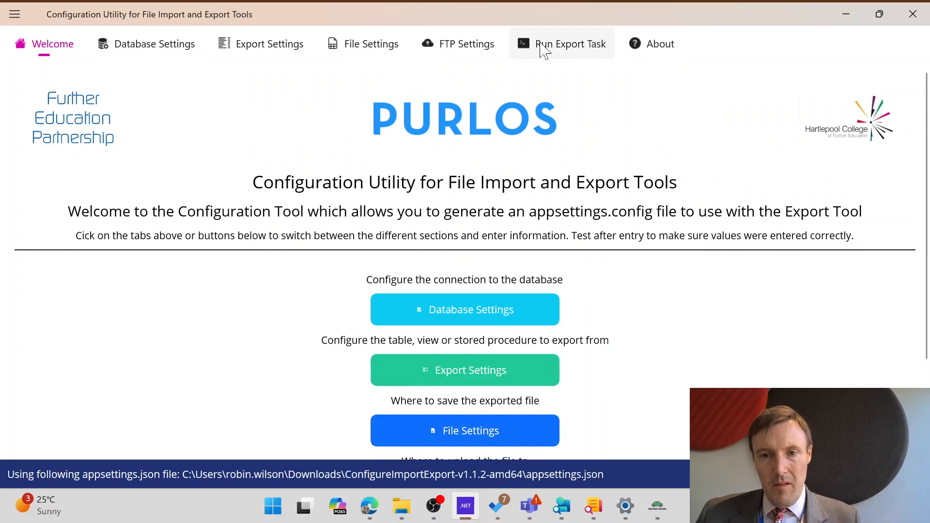
Open the database settings, test the Purlos database connection with Windows Authentication, and dismiss the result
click(148, 62)
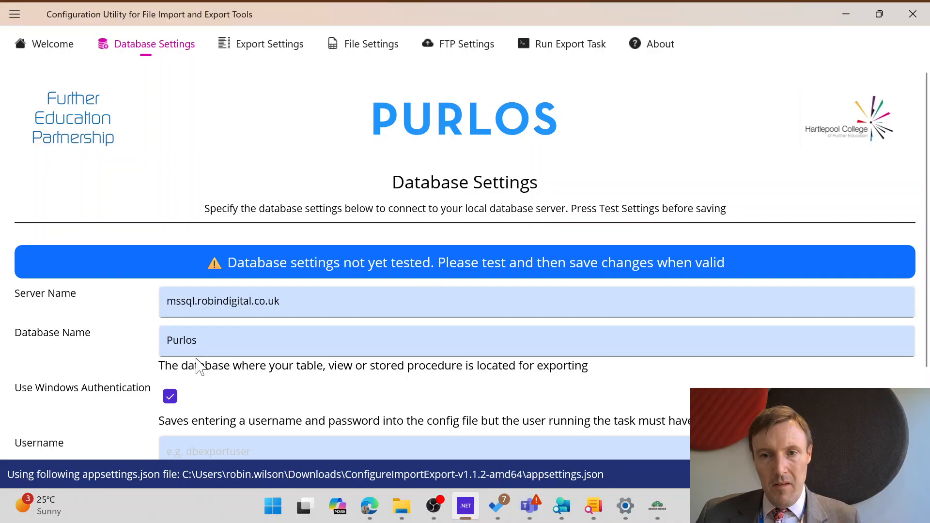
scroll(200, 367, down, 3)
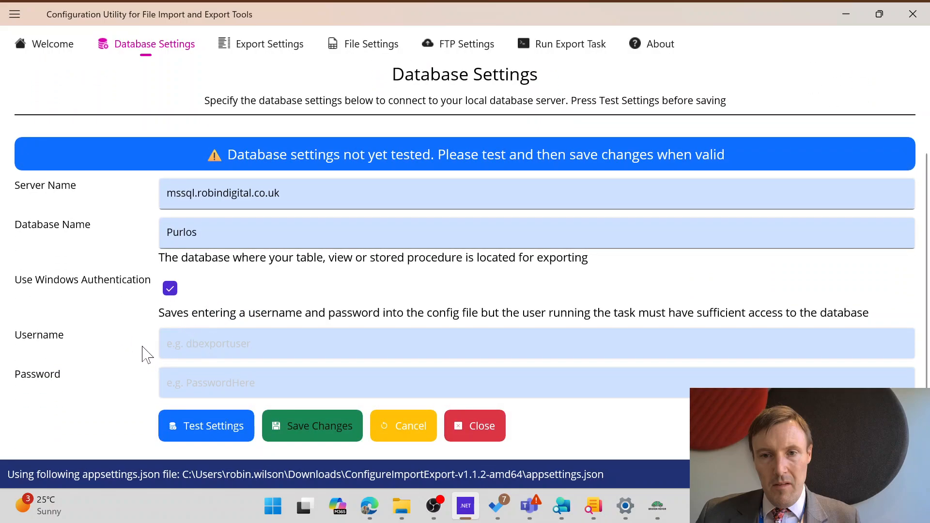
click(203, 428)
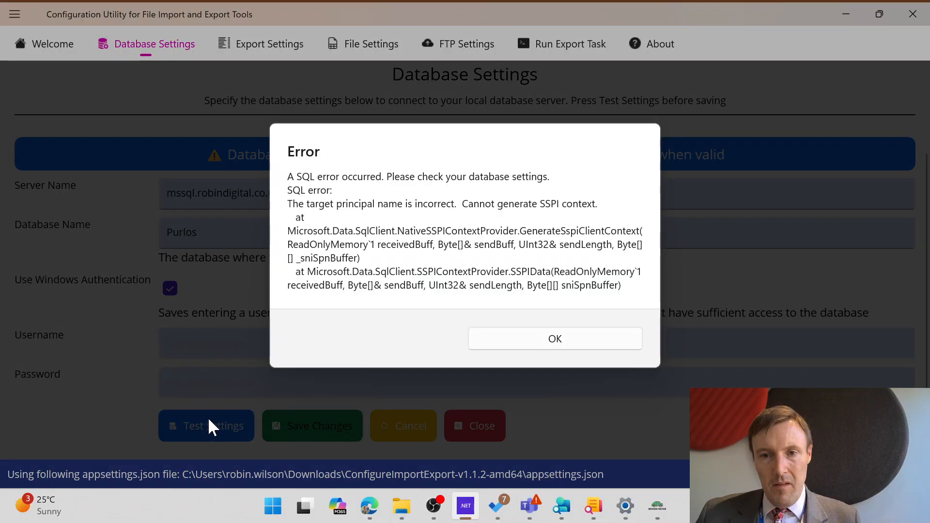
click(538, 338)
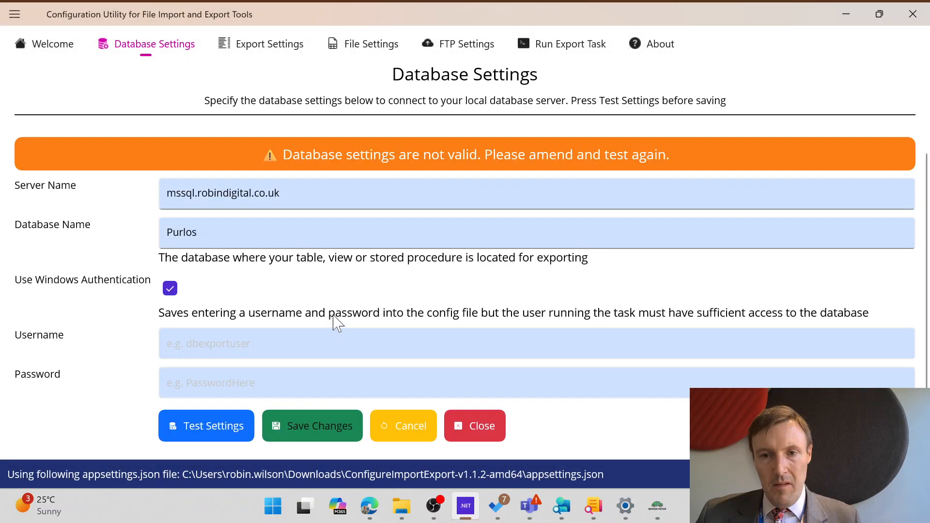
Launch the WireGuard VPN app by searching for "wire", and retest the database settings once connected
click(273, 506)
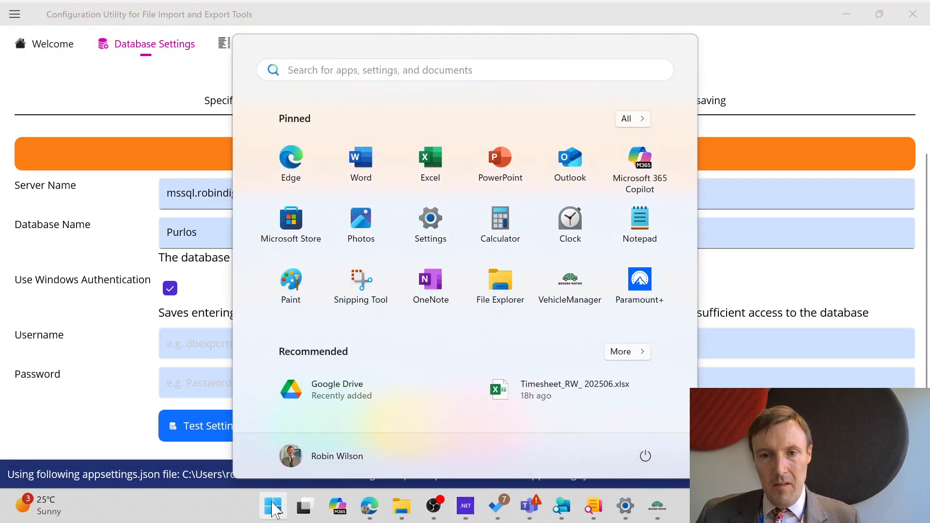
text(wire)
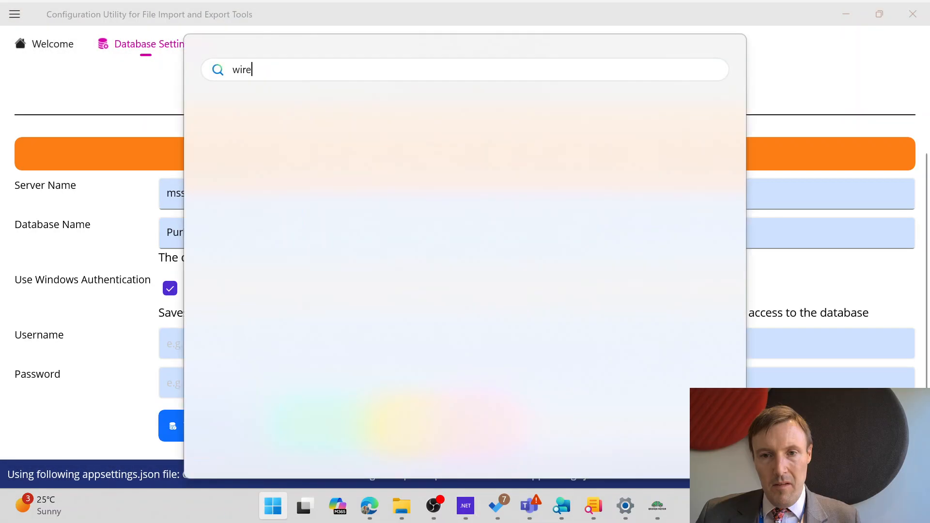
key(Return)
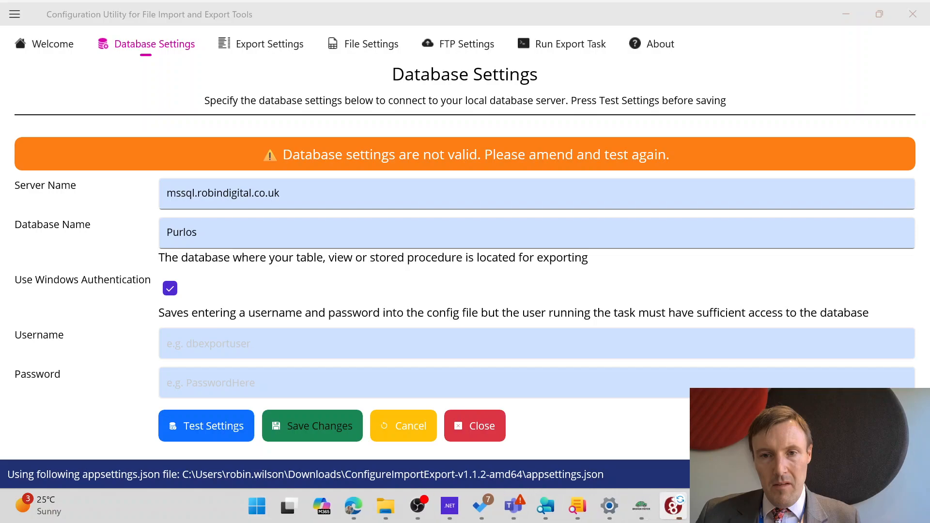
click(189, 434)
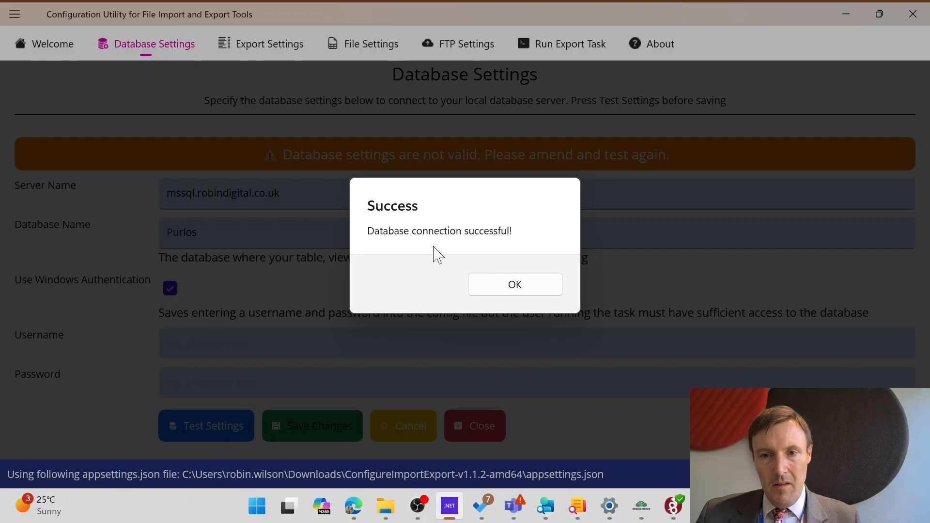
click(536, 289)
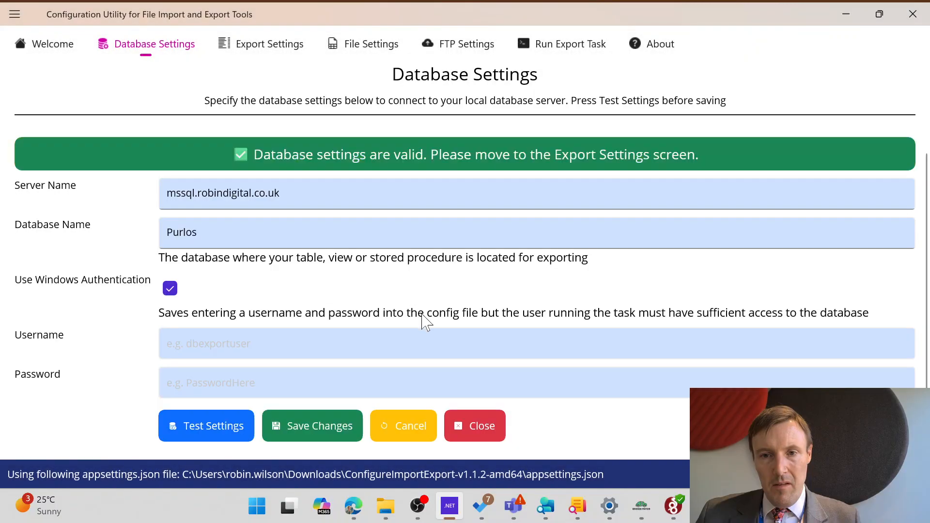
Try testing the database settings with the server name set to mssql.robindigital.co.uk1
click(284, 194)
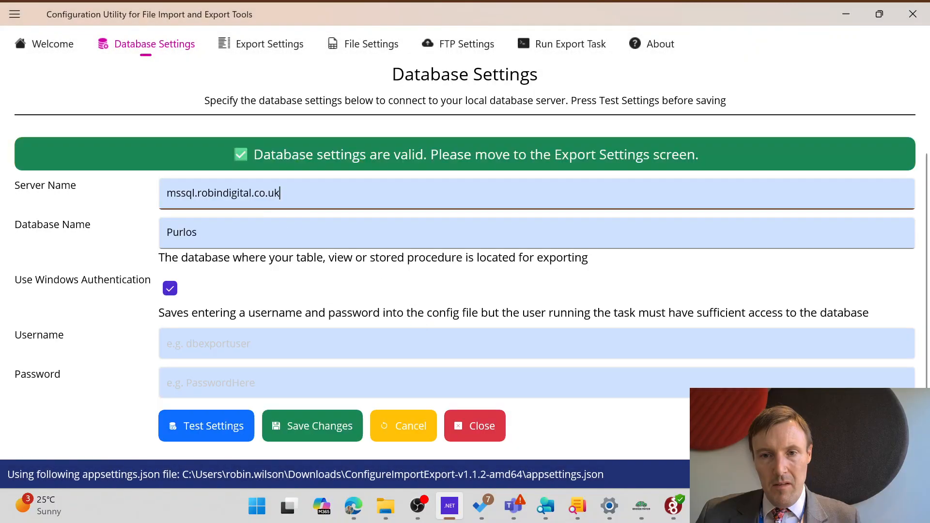
text(1)
click(188, 426)
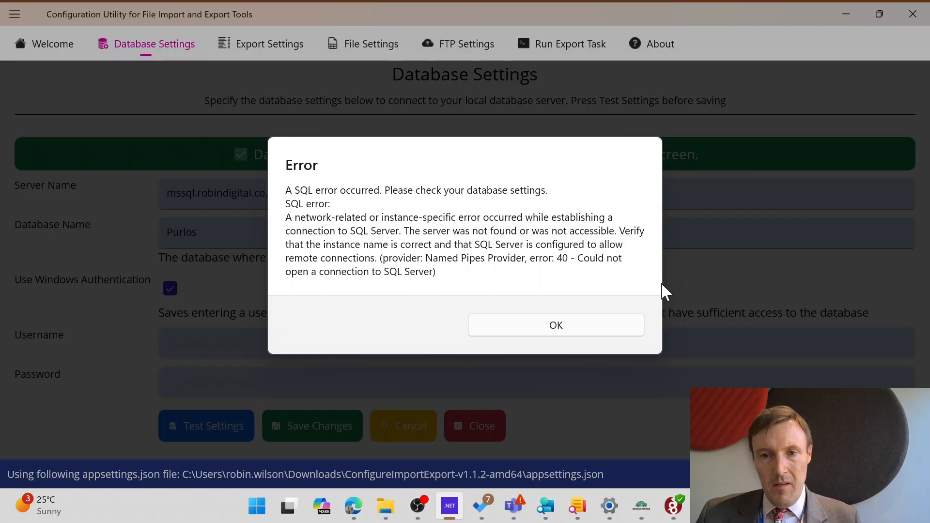
click(569, 340)
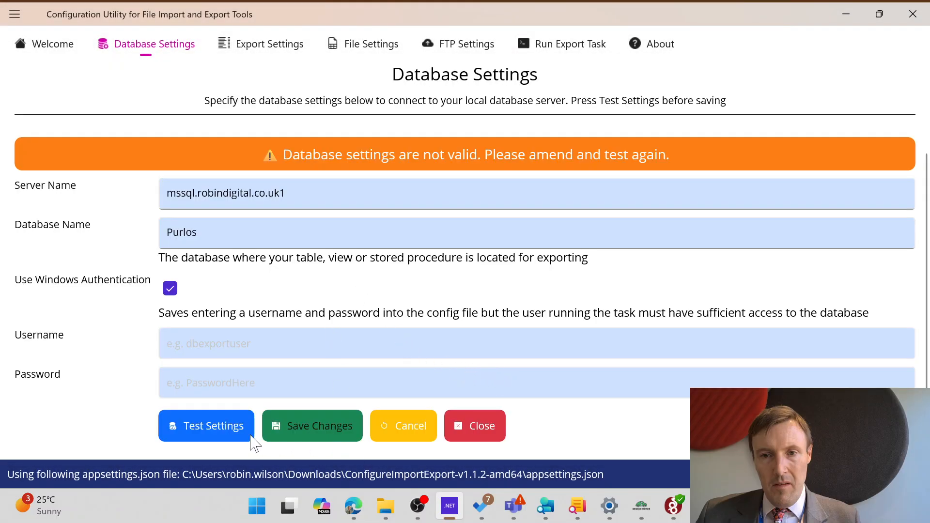
Restore the server name to mssql.robindigital.co.uk and test the database settings again
click(245, 199)
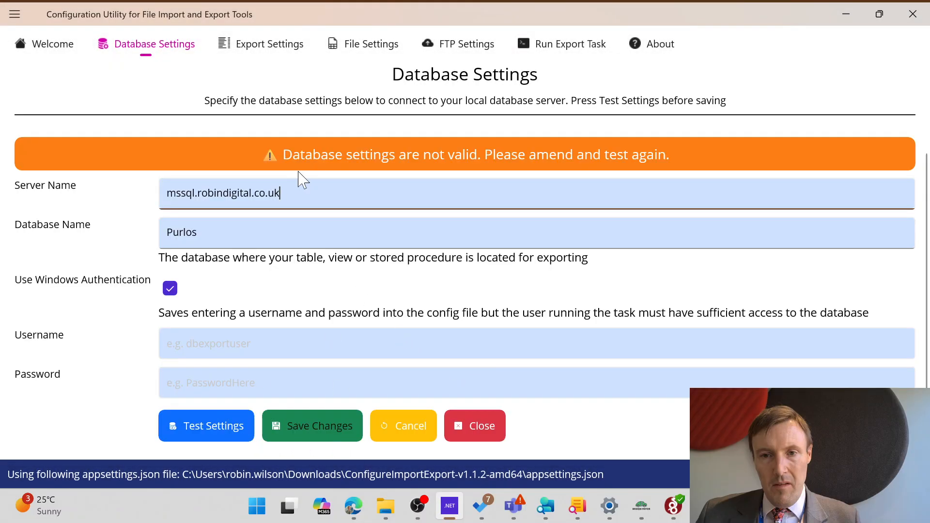
click(213, 436)
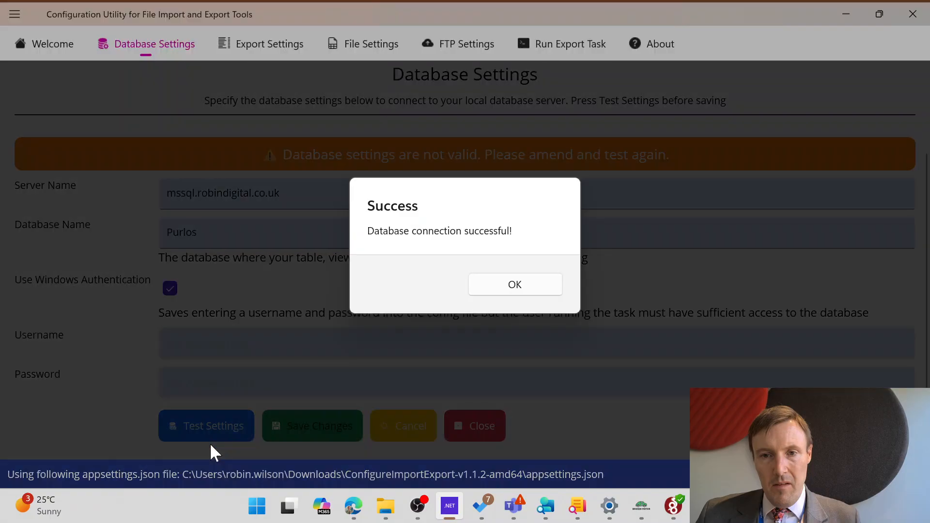
click(507, 286)
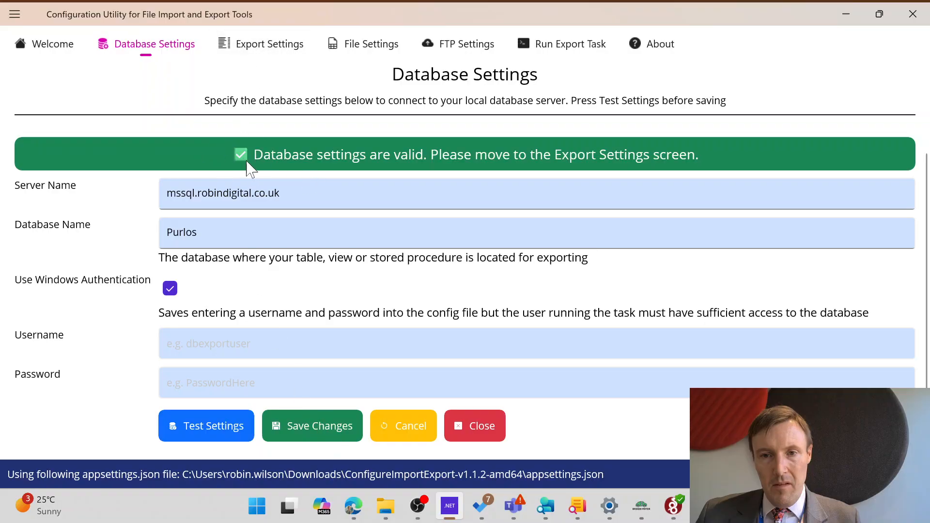
In the export settings, choose Import_PurlosEngageCampaign1 as the table or view and SPR_PurlosEngage as the stored procedure command
click(260, 54)
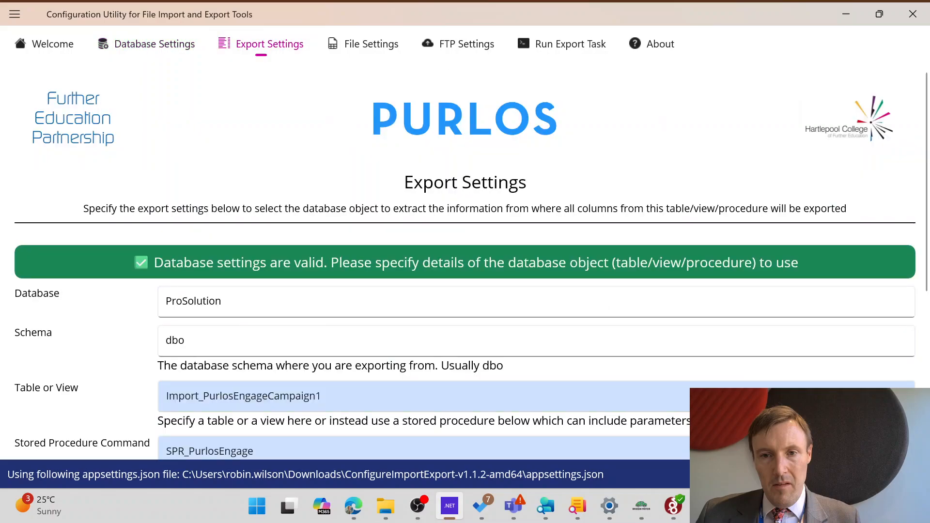
scroll(228, 300, down, 3)
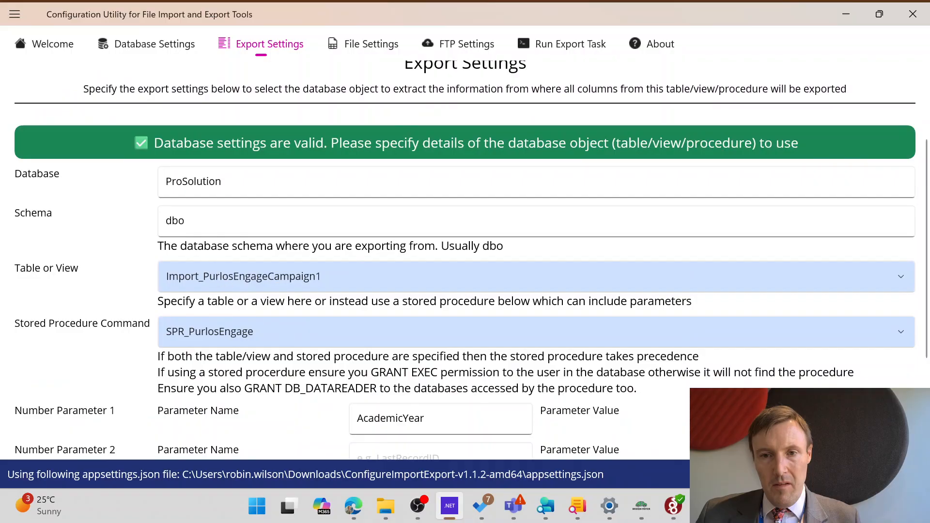
click(265, 280)
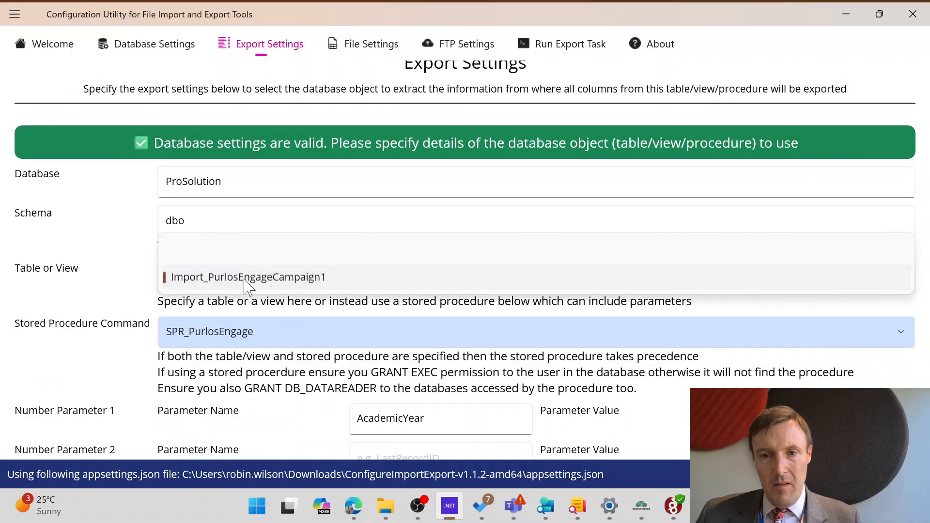
click(247, 277)
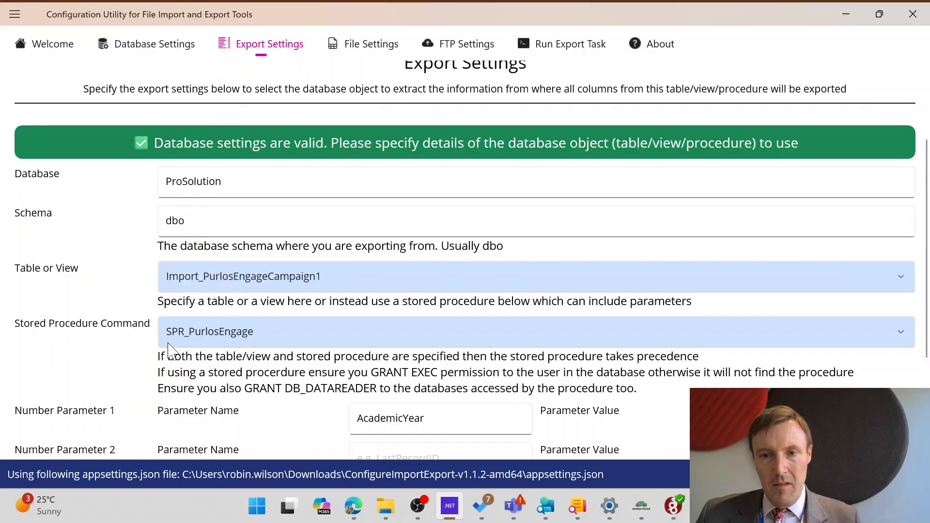
click(225, 341)
click(230, 337)
Clear the table or view selection and set the AcademicYear value in Number Parameter 1 to 24/25
drag(925, 310, 926, 402)
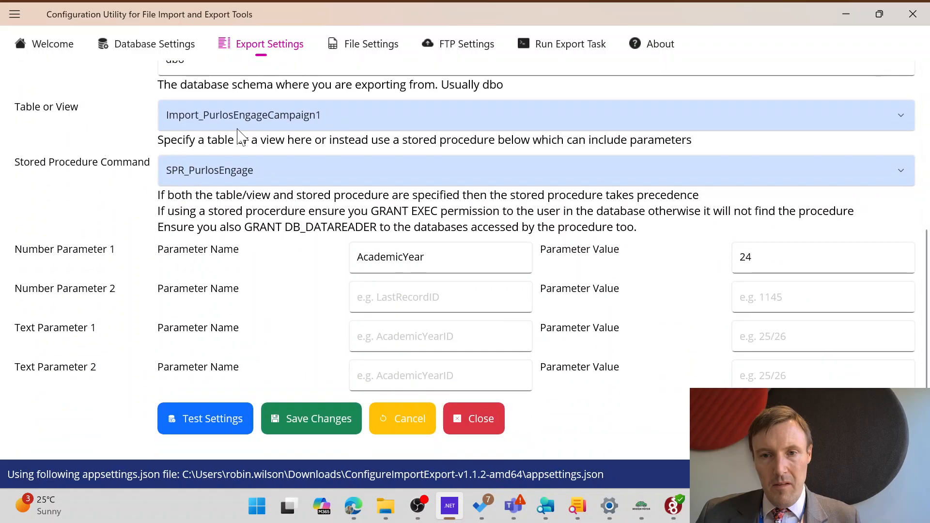
click(193, 124)
click(187, 100)
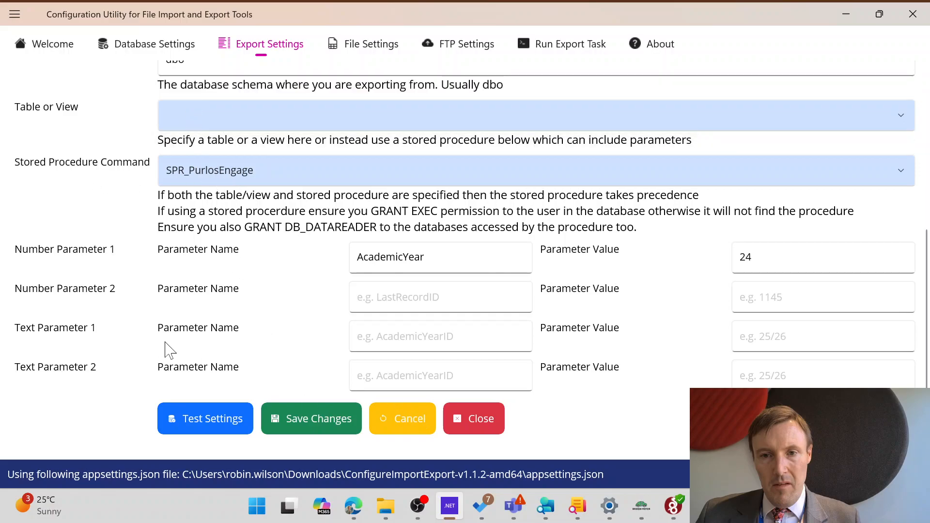
drag(744, 257, 753, 256)
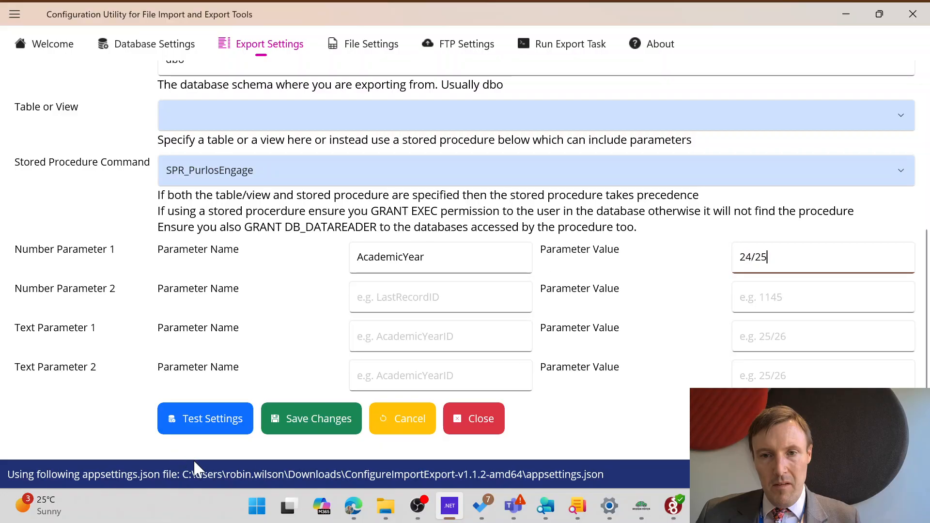
scroll(183, 458, up, 5)
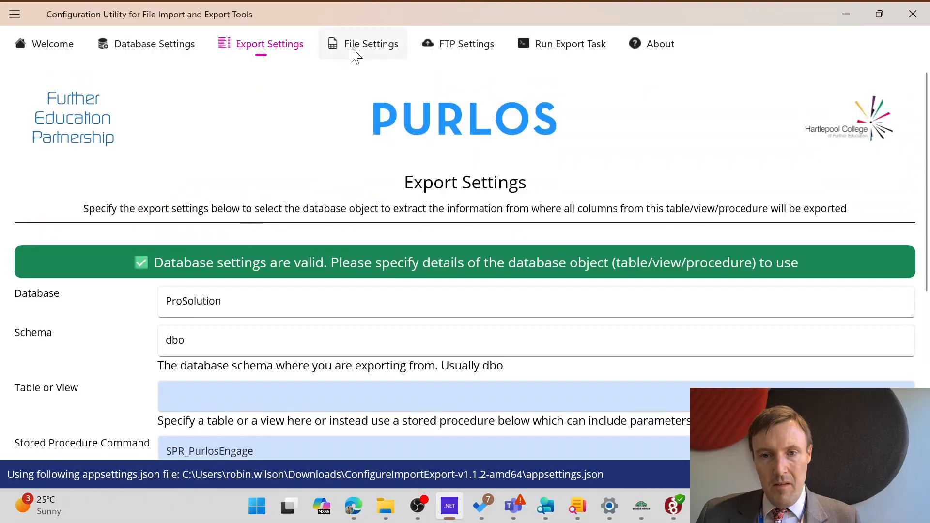
Examine the file settings for the local folder, file name, headers and delimiter, and recheck the database and export settings
click(356, 57)
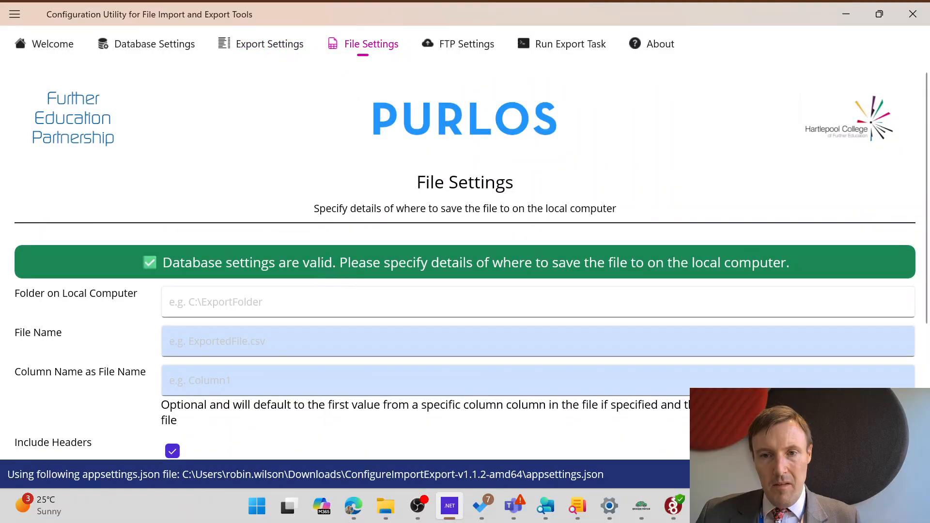
scroll(308, 310, down, 3)
click(262, 183)
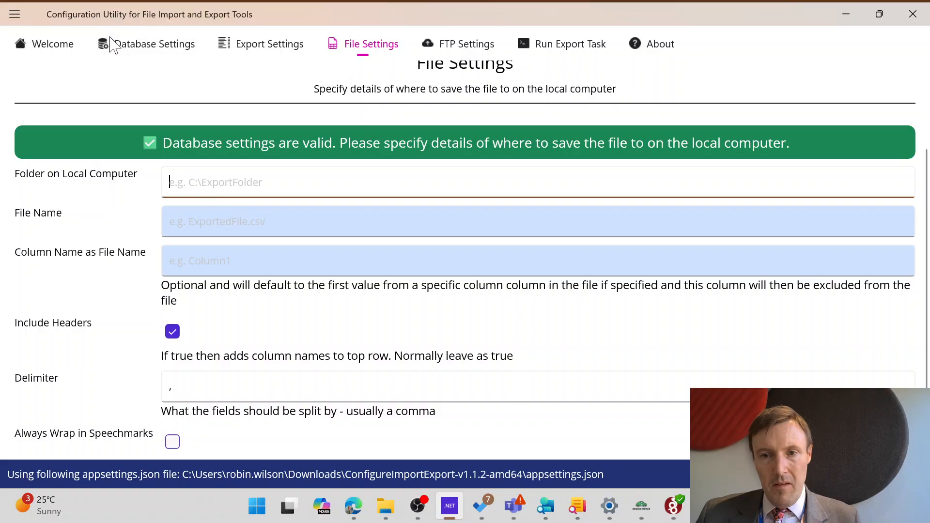
scroll(229, 355, down, 2)
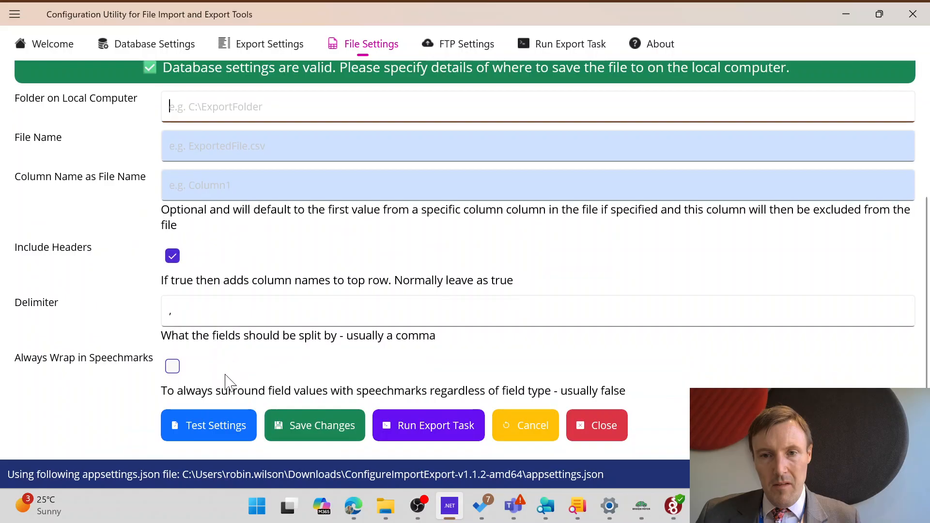
scroll(244, 368, up, 3)
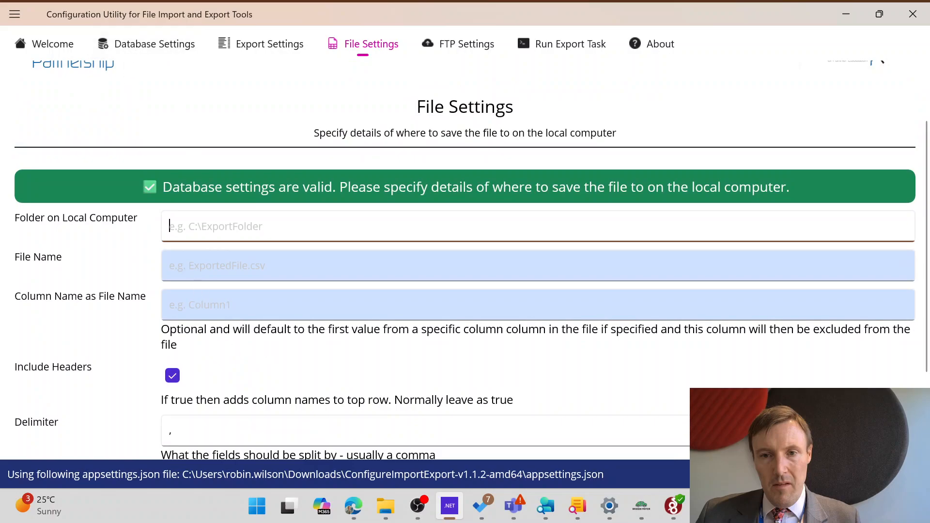
click(130, 45)
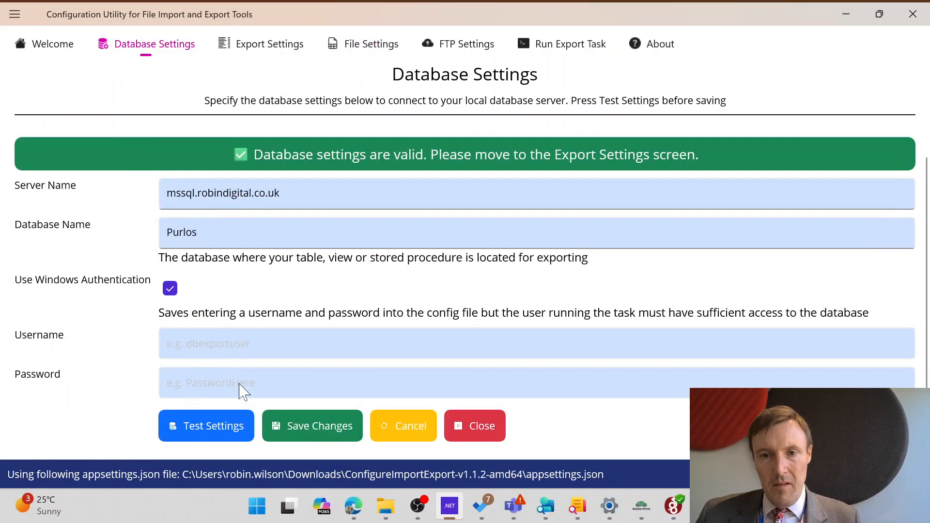
click(247, 48)
scroll(284, 107, down, 3)
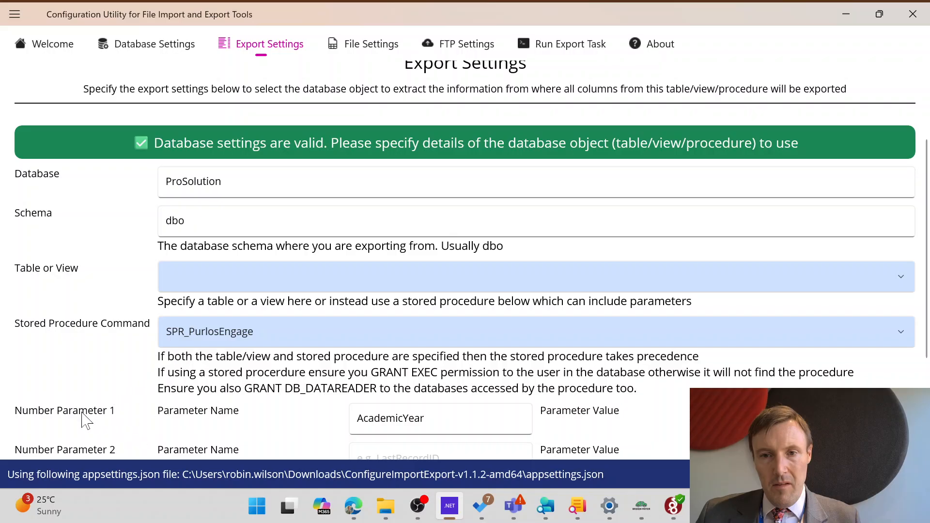
click(366, 48)
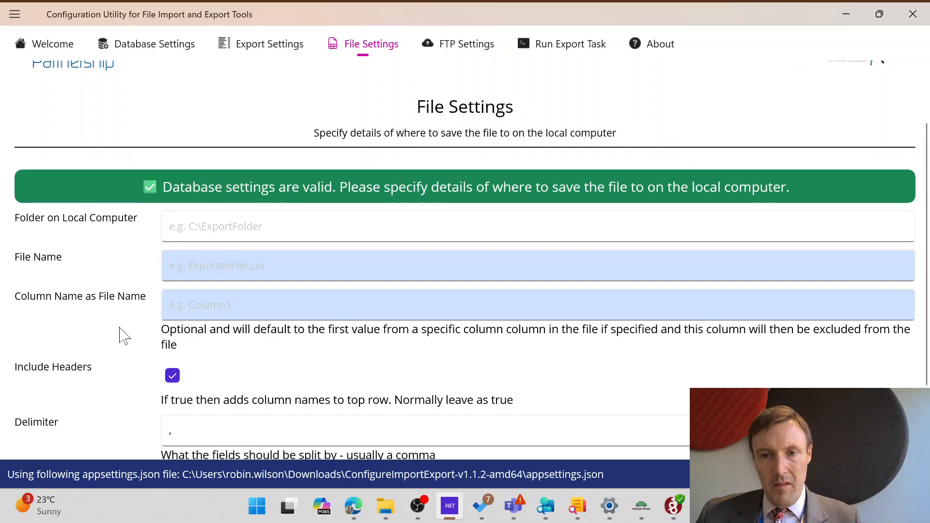
scroll(93, 314, down, 3)
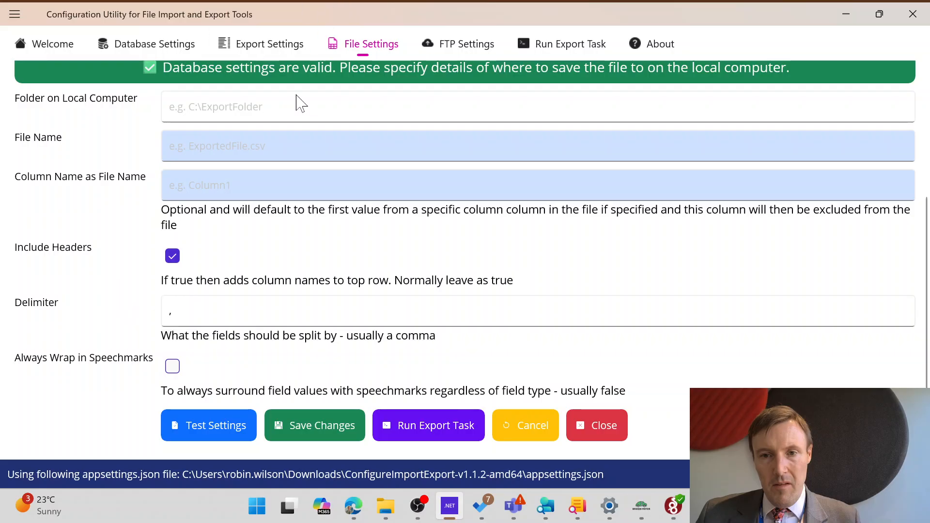
Go through the FTP settings and enable Upload File so the exported file is sent to the FTP server
click(474, 59)
scroll(297, 237, down, 4)
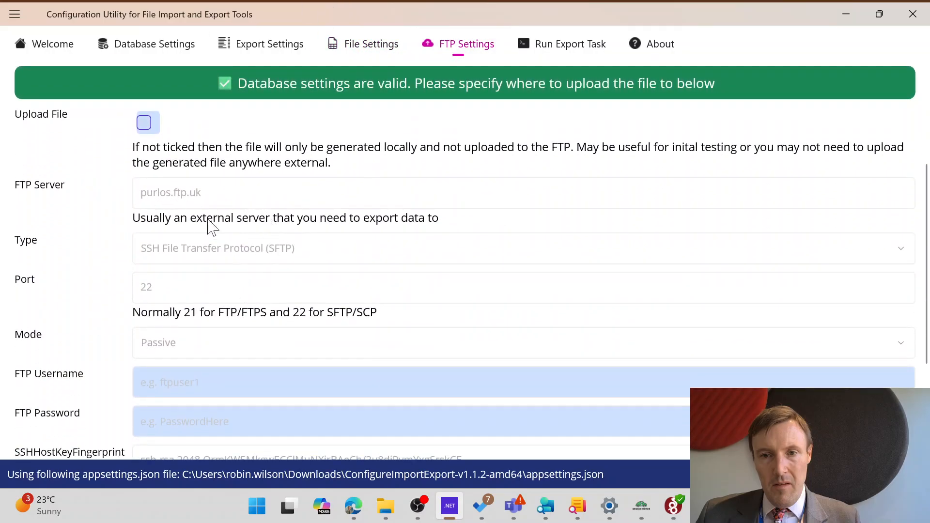
scroll(232, 194, down, 4)
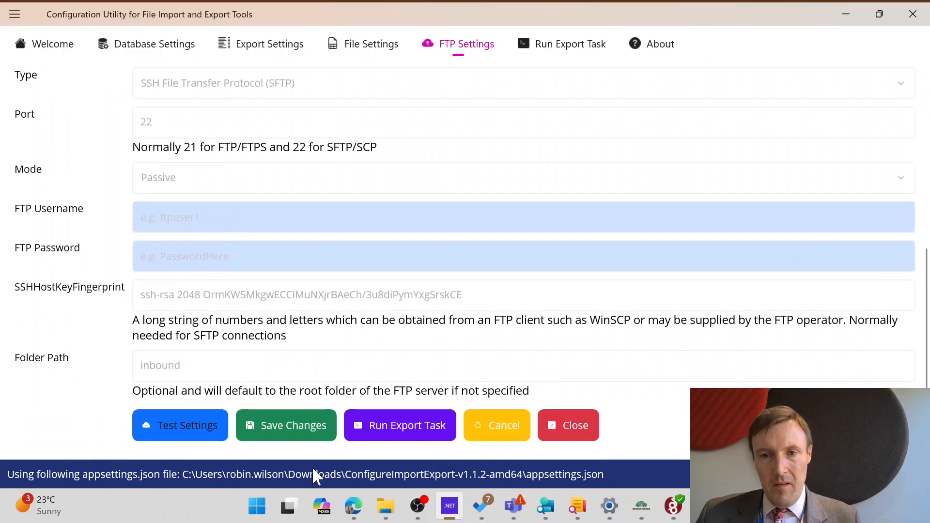
scroll(174, 329, up, 3)
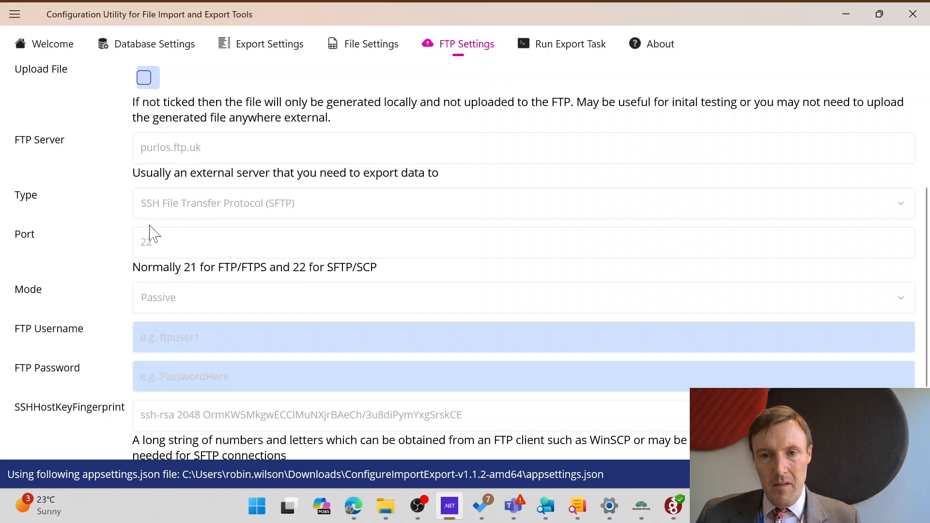
scroll(203, 334, up, 2)
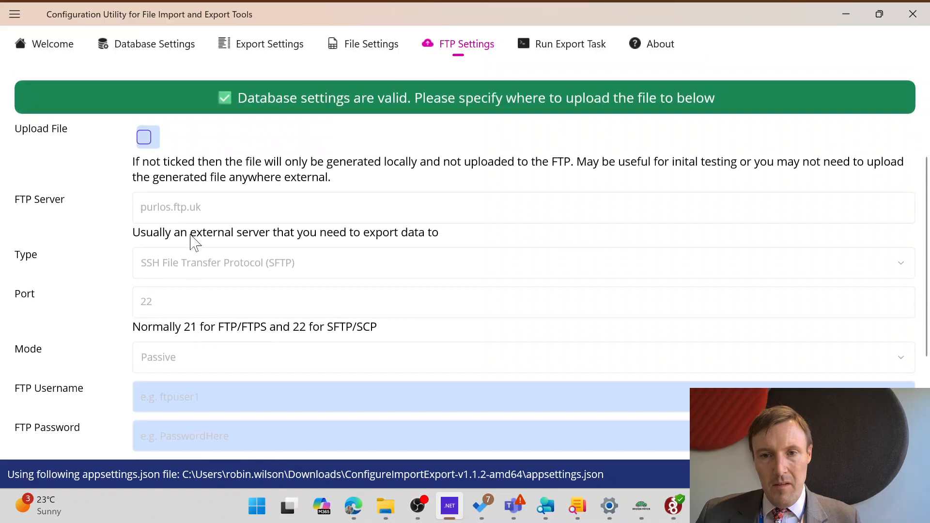
click(144, 137)
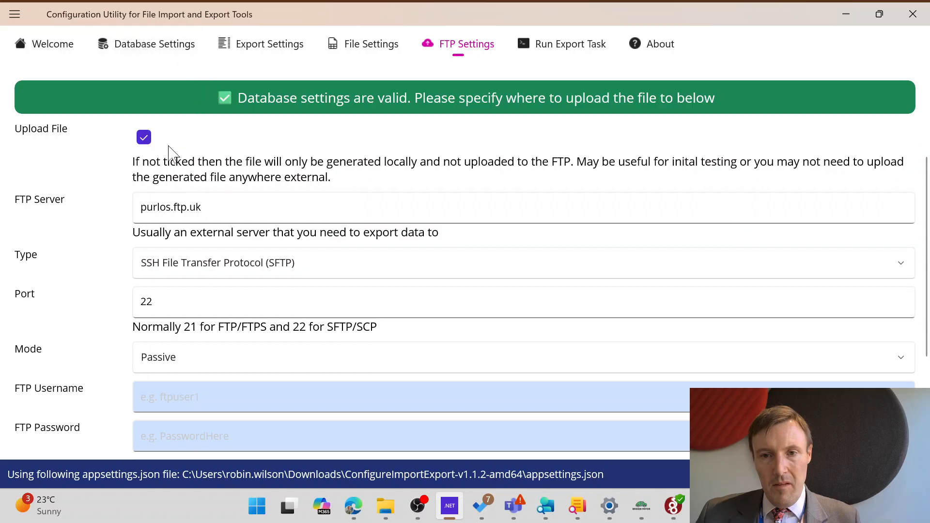
click(144, 137)
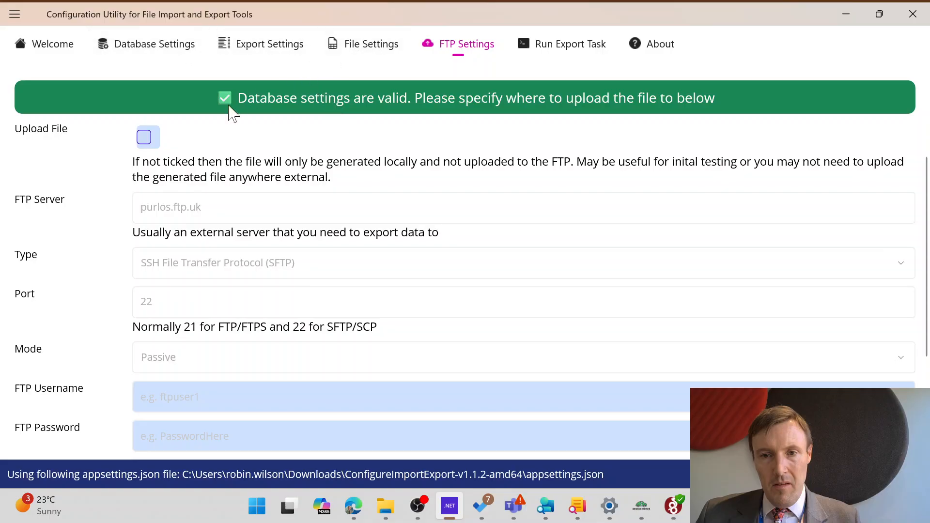
click(144, 137)
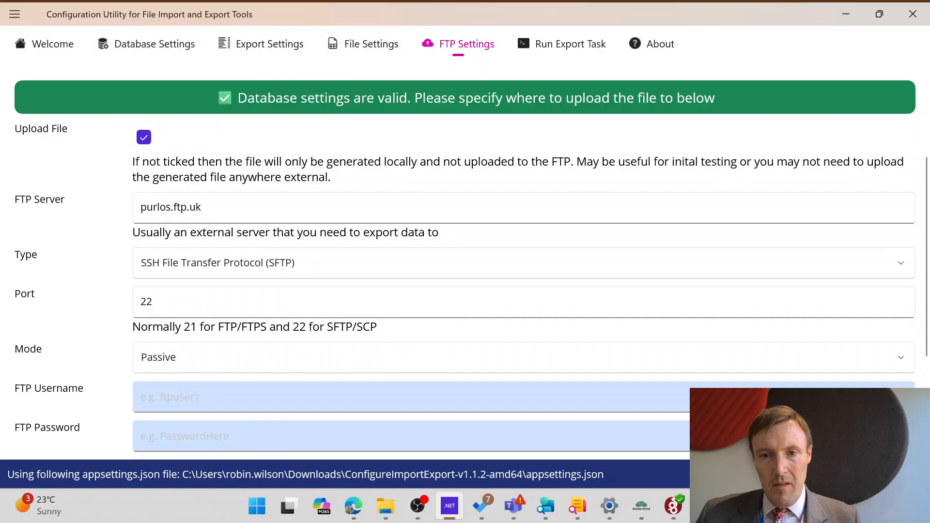
View the Run Export Task page and return to the database settings
scroll(179, 383, down, 4)
scroll(319, 439, up, 10)
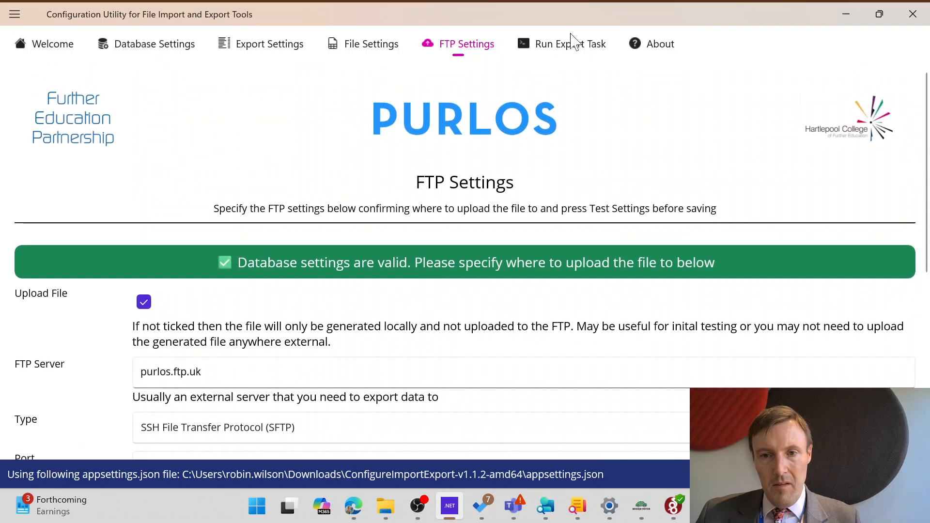
click(544, 49)
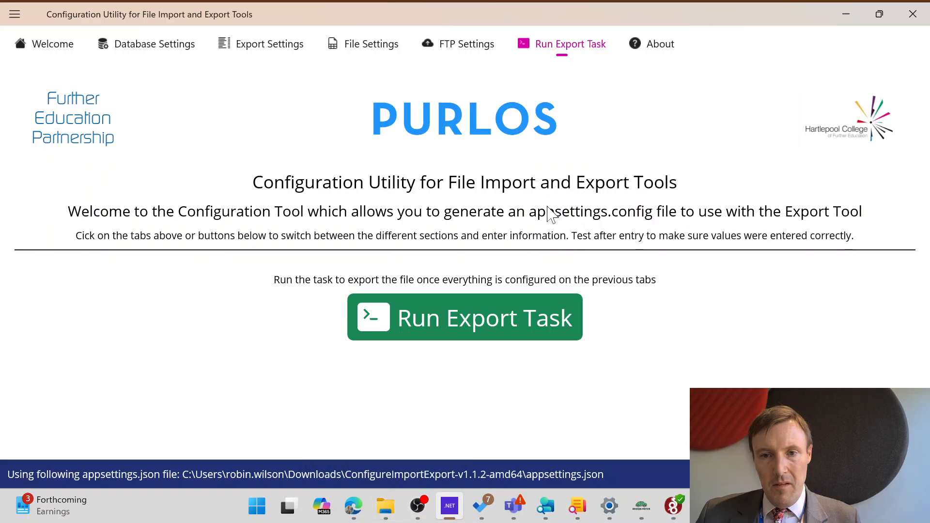
click(167, 50)
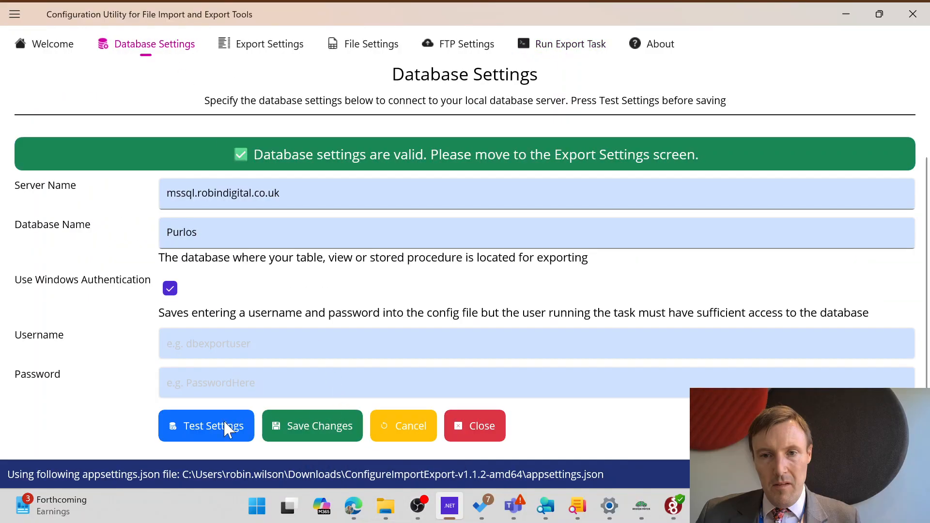
Switch to File Explorer and open appsettings.json from the ConfigureImportExport-v1.1.2-amd64 folder in Visual Studio Code
click(388, 507)
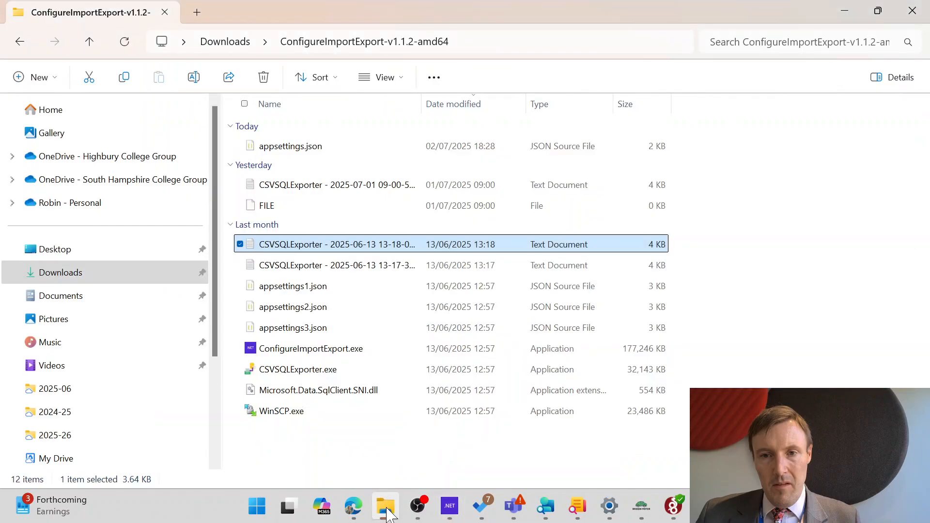
click(350, 457)
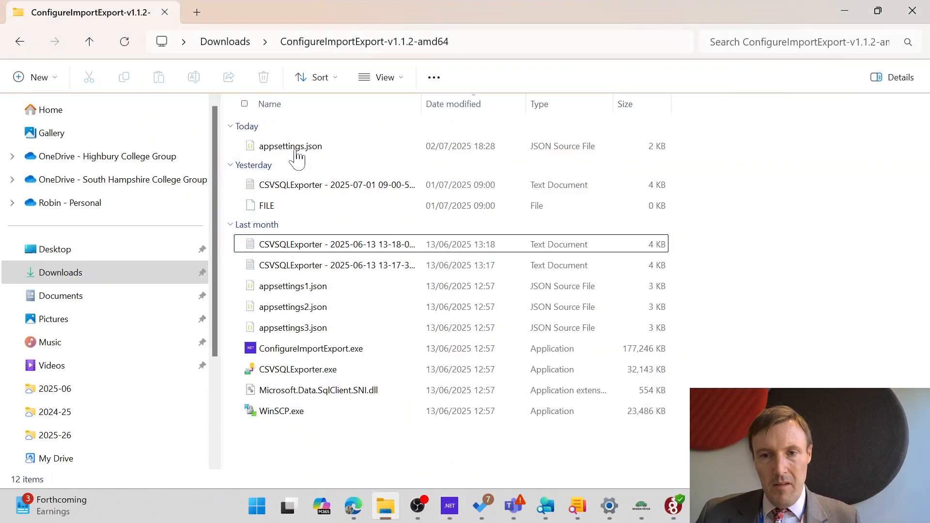
click(296, 154)
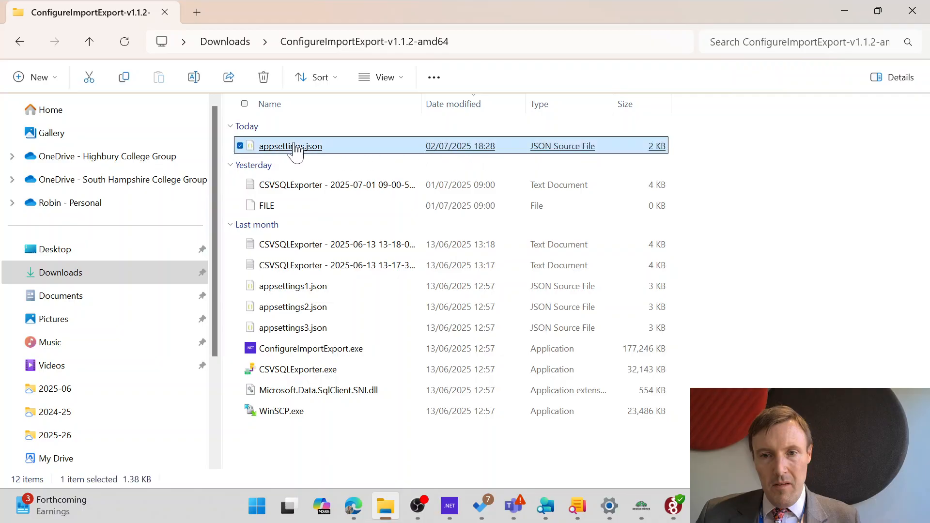
right_click(297, 154)
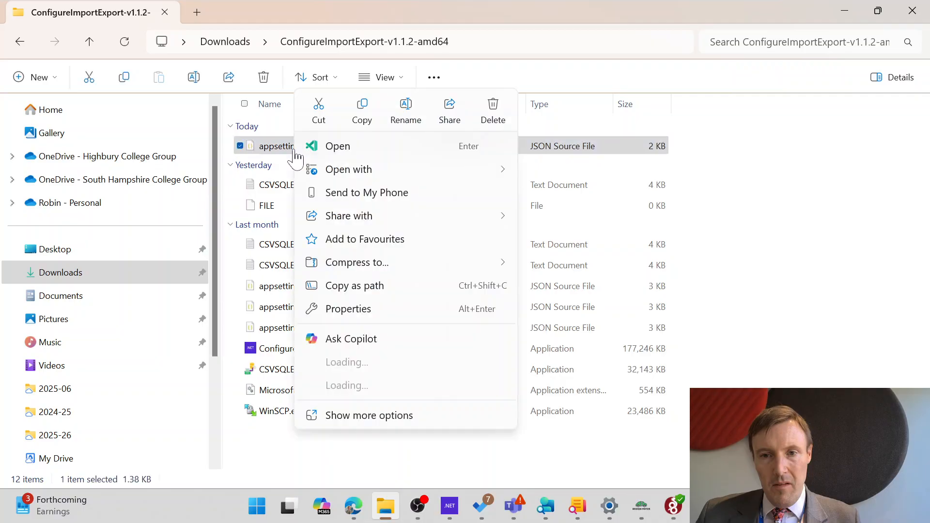
click(358, 147)
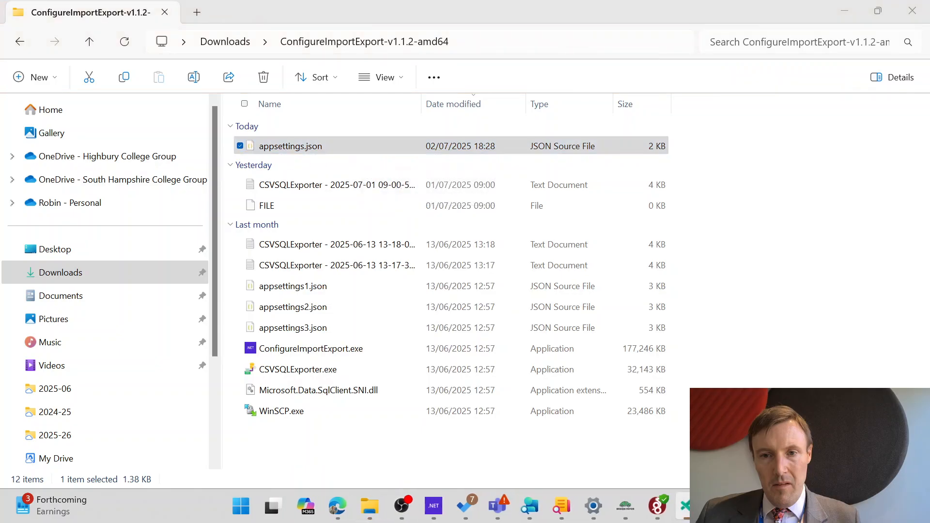
drag(0, 29, 431, 24)
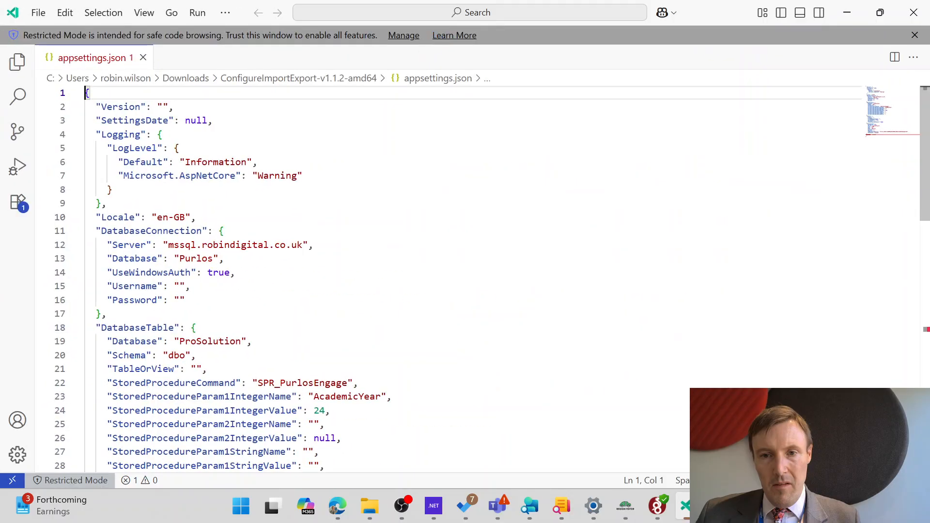
Read through the database, stored procedure, CSV file and FTP entries in appsettings.json and close the editor
scroll(436, 281, down, 9)
scroll(436, 281, down, 3)
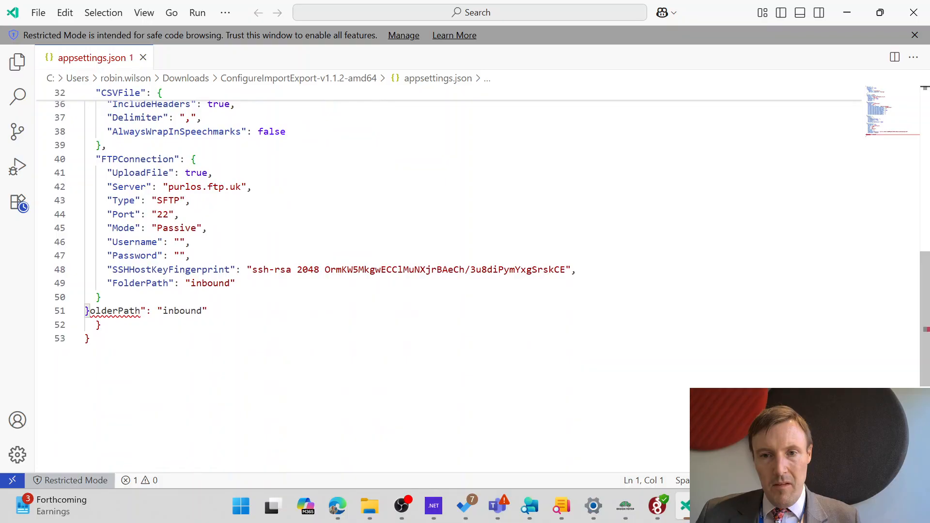
scroll(436, 280, up, 12)
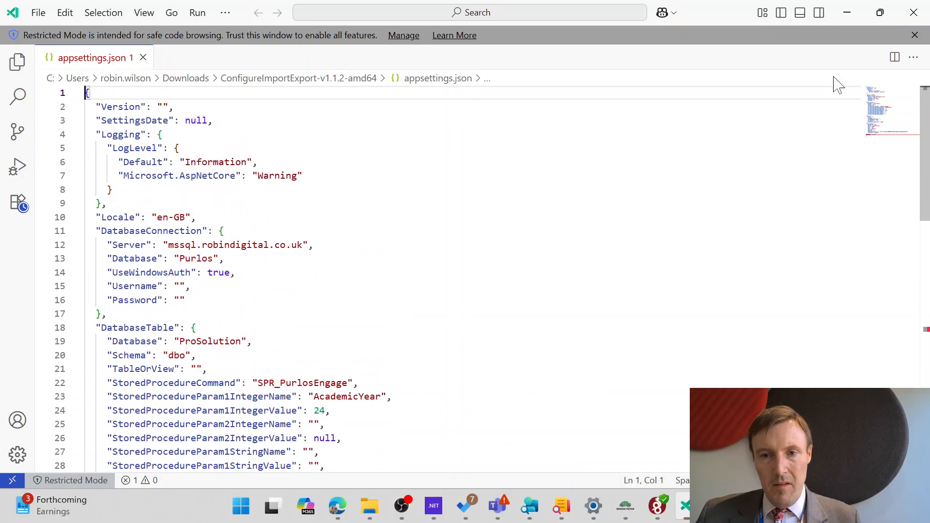
click(913, 13)
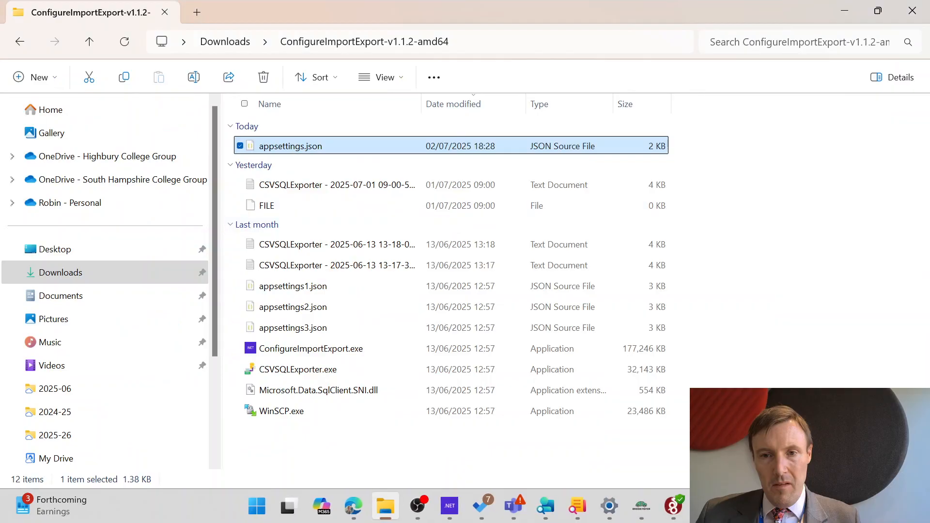